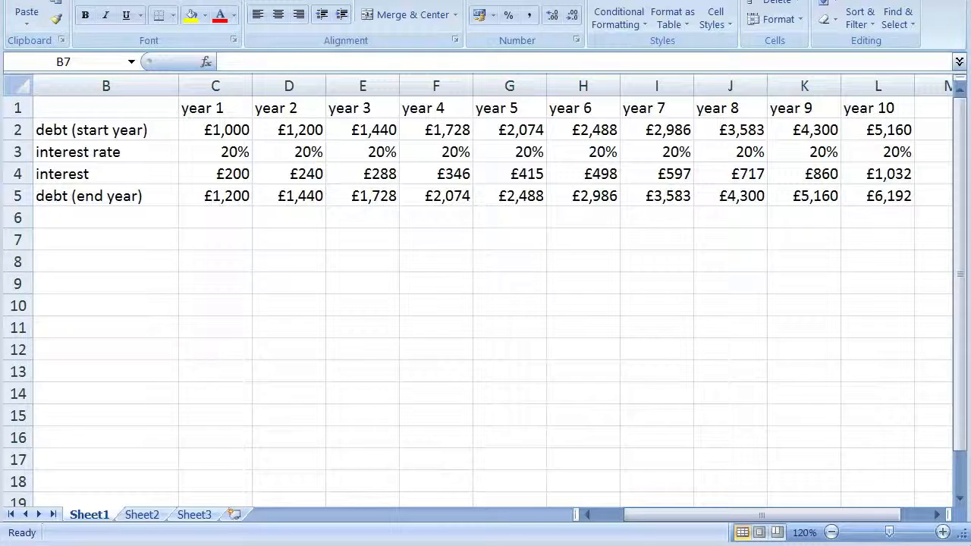
Step: Clear the whole debt (end year) row and the year 2 to year 10 figures in D2:L4
{"action": "left_click", "coordinate": [104, 196]}
{"action": "key", "text": "BackSpace"}
{"action": "left_click_drag", "start_coordinate": [104, 195], "coordinate": [845, 200]}
{"action": "key", "text": "Delete"}
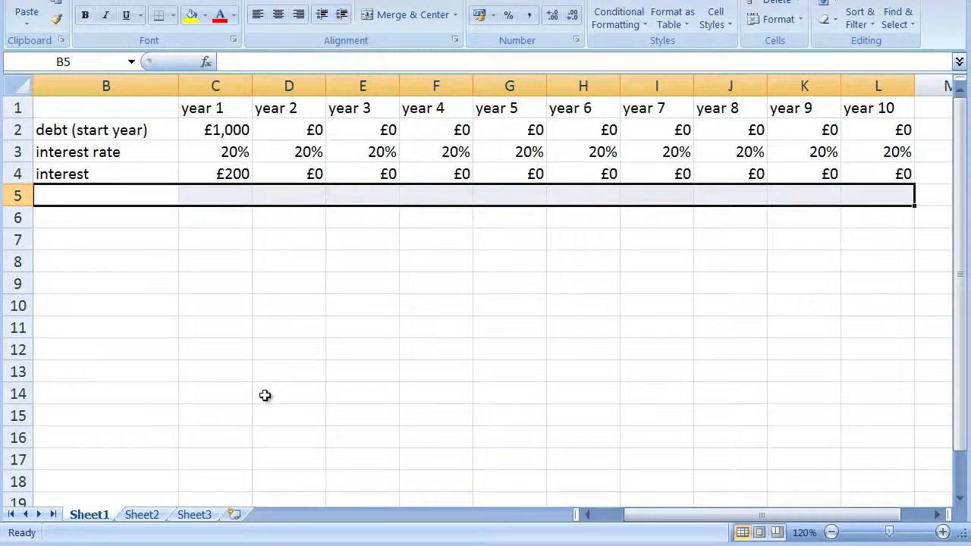
{"action": "left_click_drag", "start_coordinate": [322, 130], "coordinate": [863, 168]}
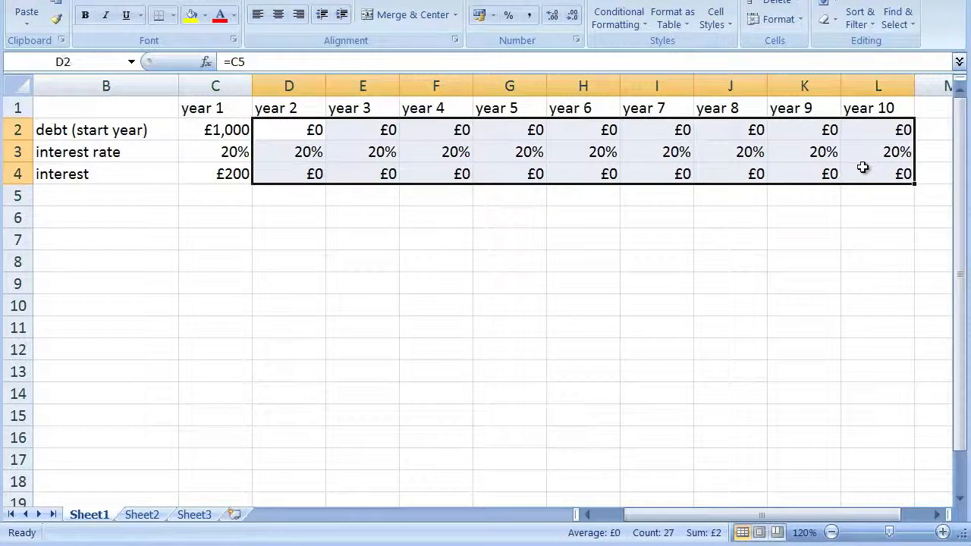
{"action": "key", "text": "Delete"}
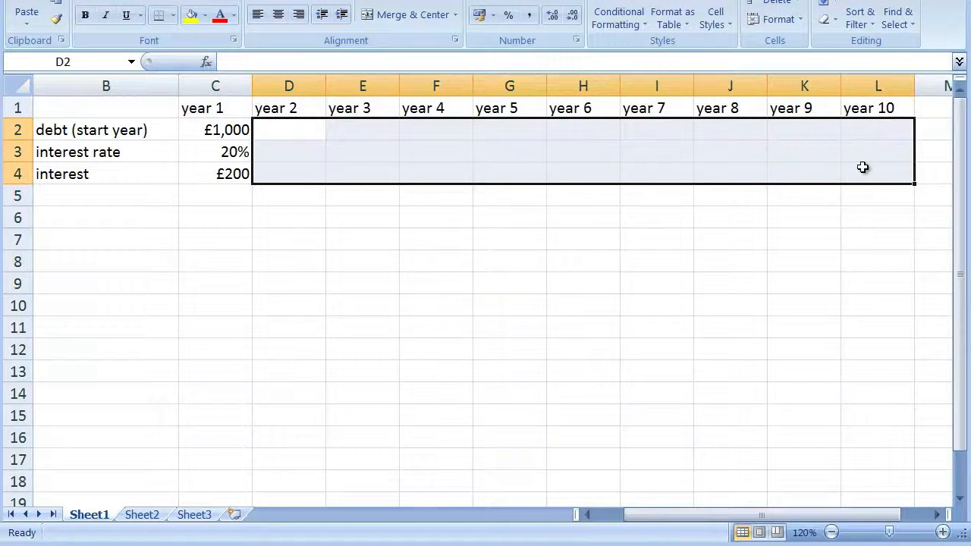
Step: Label row 5 "payment (end year)" in column B and enter a year 1 payment of £400
{"action": "left_click", "coordinate": [110, 197]}
{"action": "type", "text": "paym"}
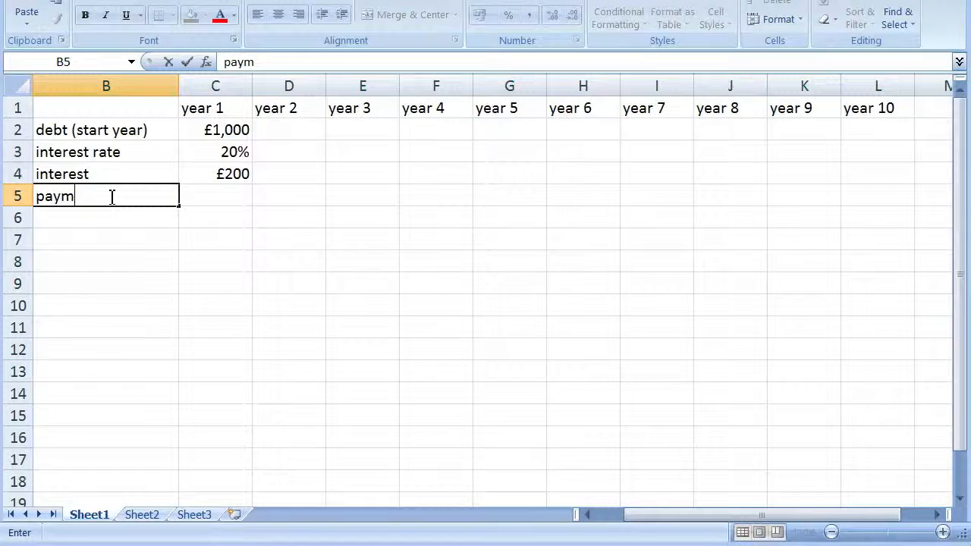
{"action": "type", "text": "ent (e"}
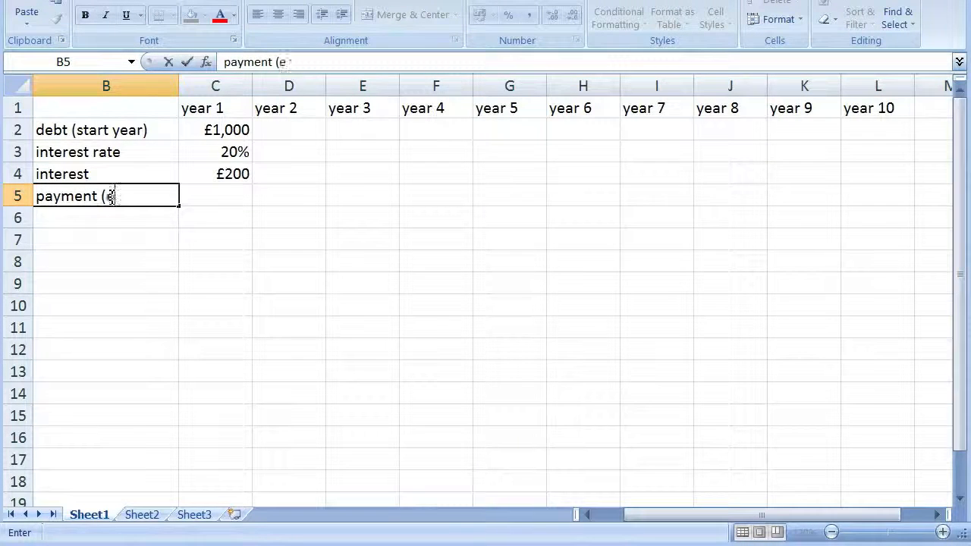
{"action": "type", "text": "nd year)"}
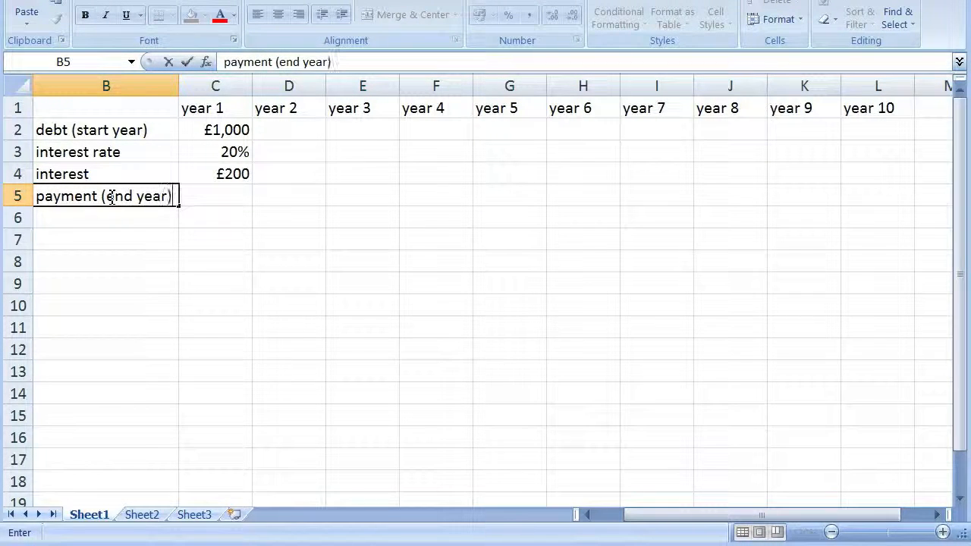
{"action": "key", "text": "Return"}
{"action": "key", "text": "Right"}
{"action": "key", "text": "Up"}
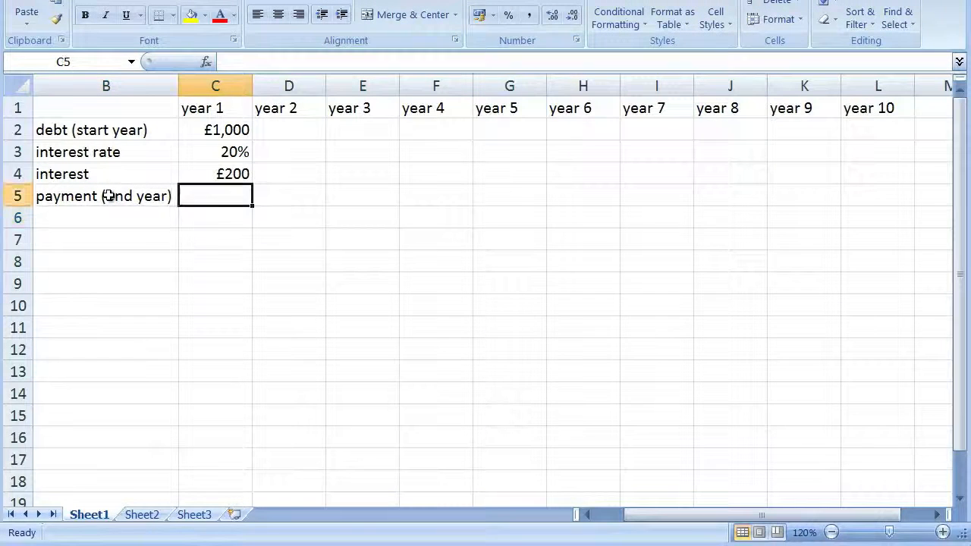
{"action": "type", "text": "£400"}
{"action": "key", "text": "Return"}
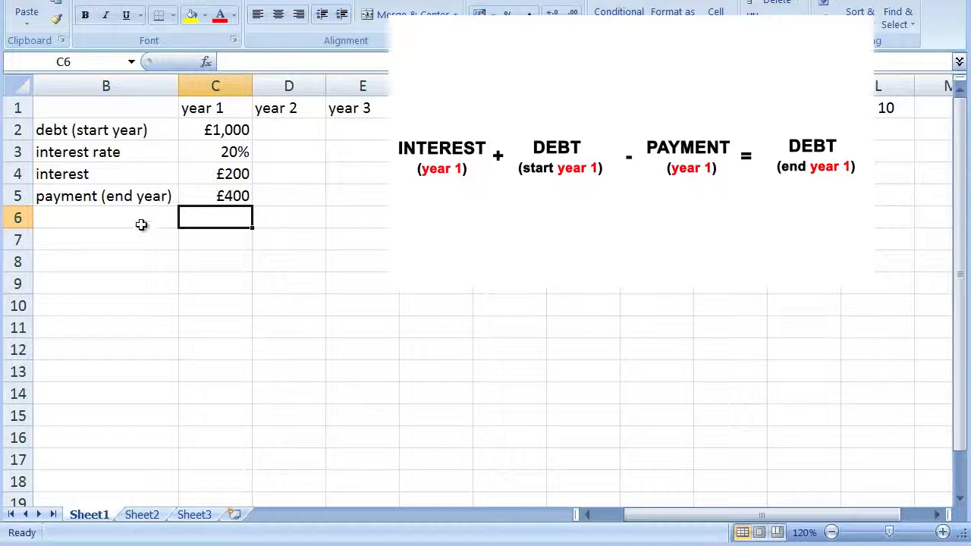
Step: Label row 6 "debt (end year)" and calculate its year 1 value in C6 with =C2+C4-C5
{"action": "left_click", "coordinate": [137, 219]}
{"action": "type", "text": "debt (e"}
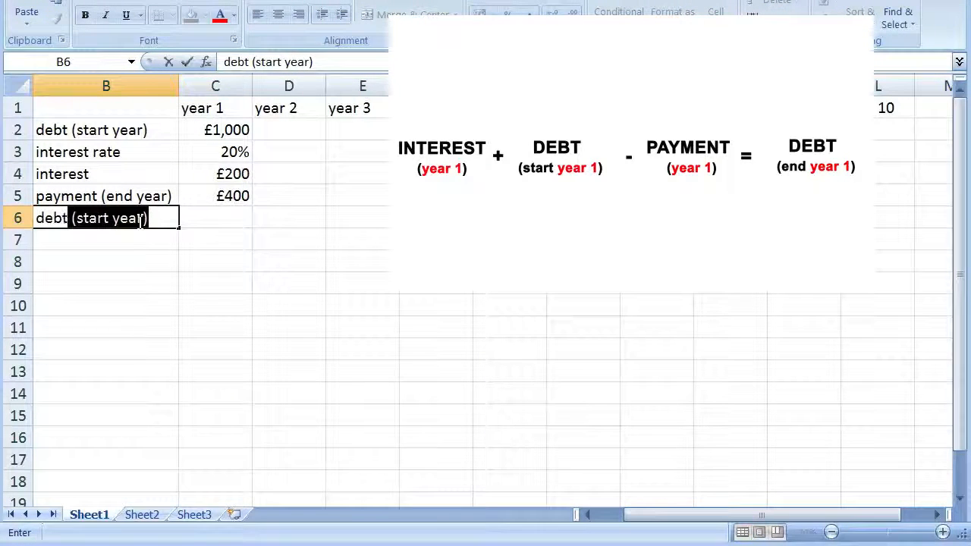
{"action": "type", "text": "nd year)"}
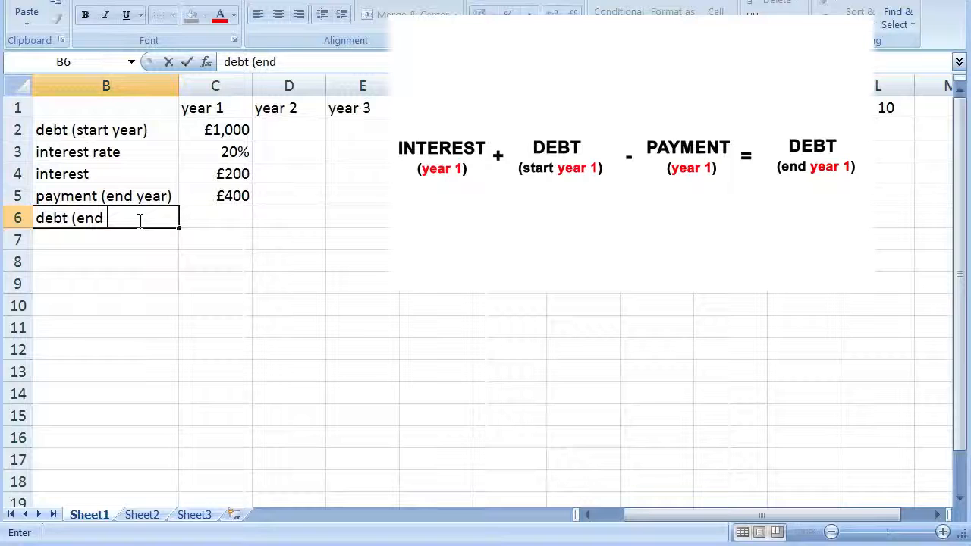
{"action": "key", "text": "Return"}
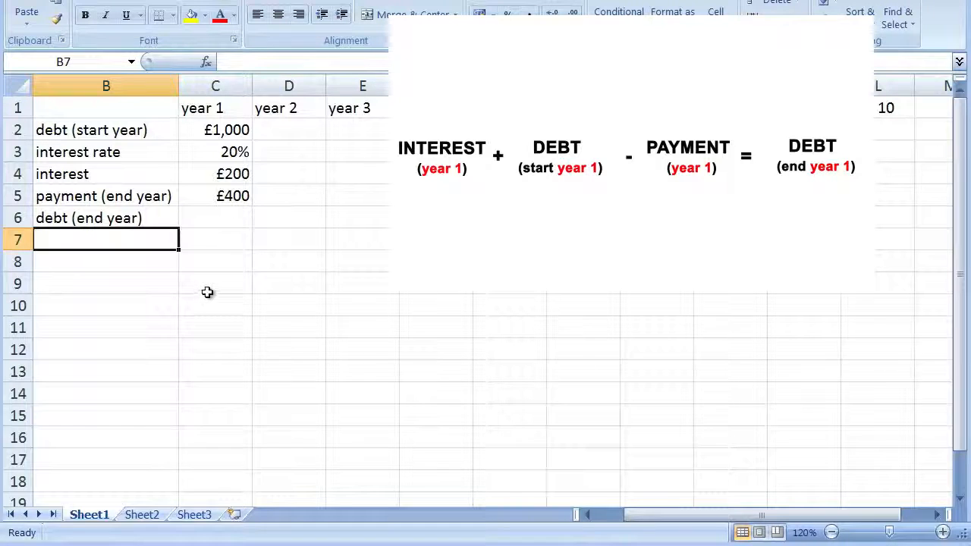
{"action": "left_click", "coordinate": [238, 220]}
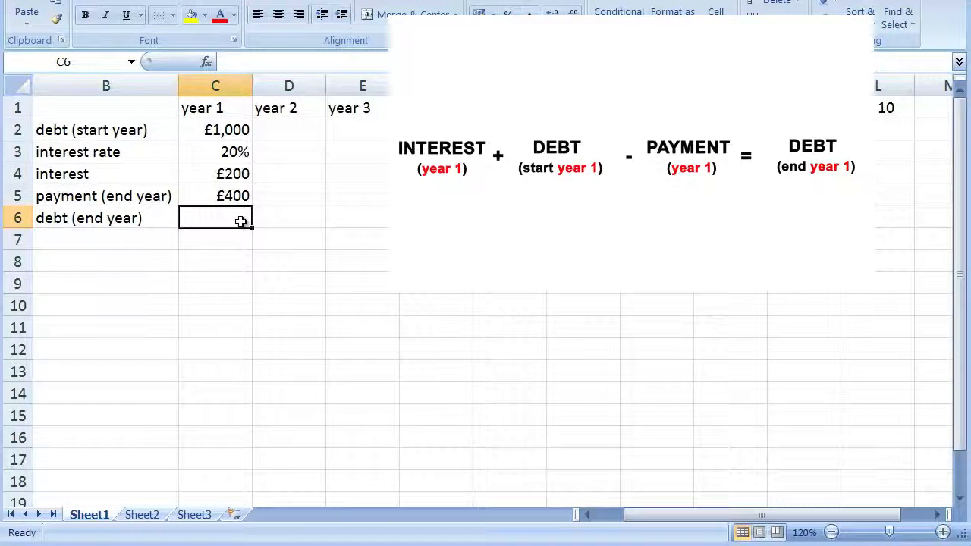
{"action": "type", "text": "=C2+C4-C5"}
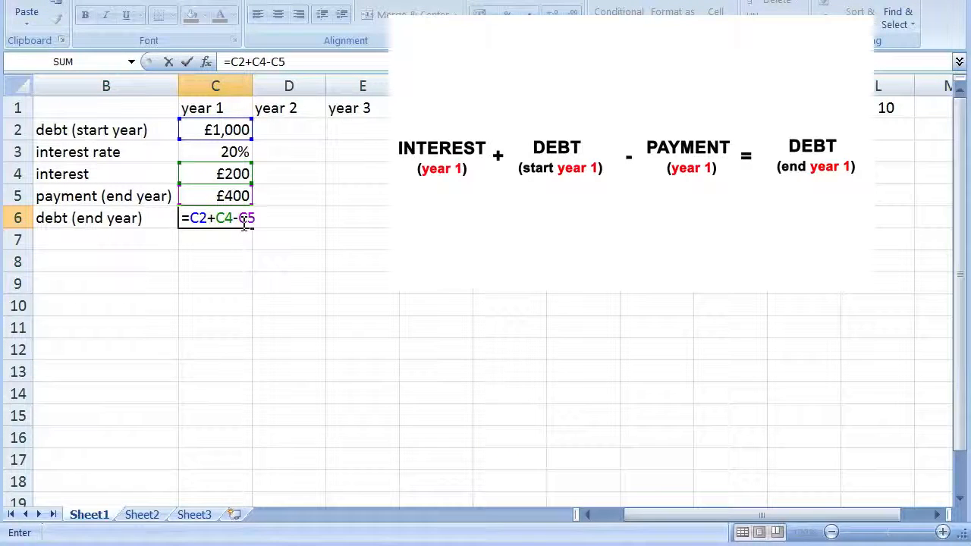
{"action": "key", "text": "Return"}
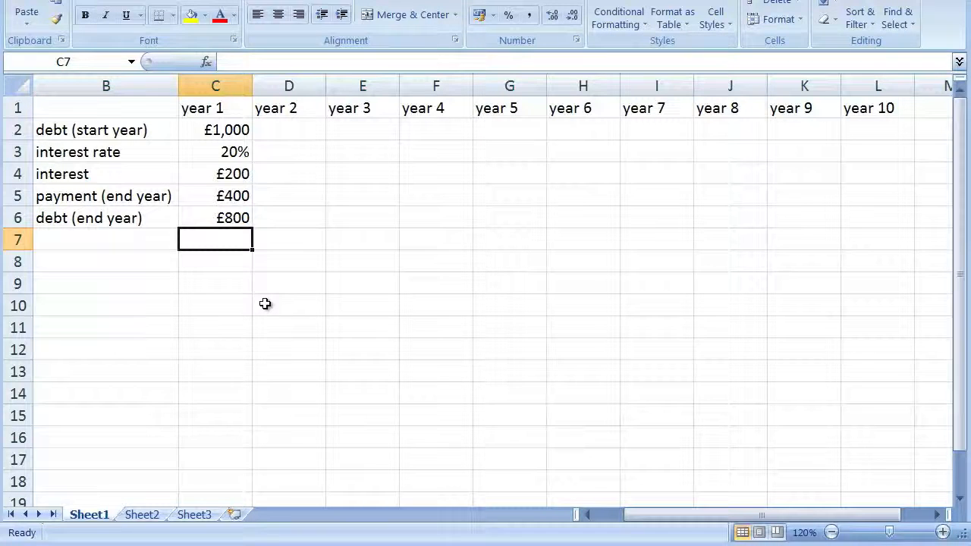
Step: Link year 2's starting debt in D2 to C6 and its interest rate in D3 to C3
{"action": "left_click", "coordinate": [310, 134]}
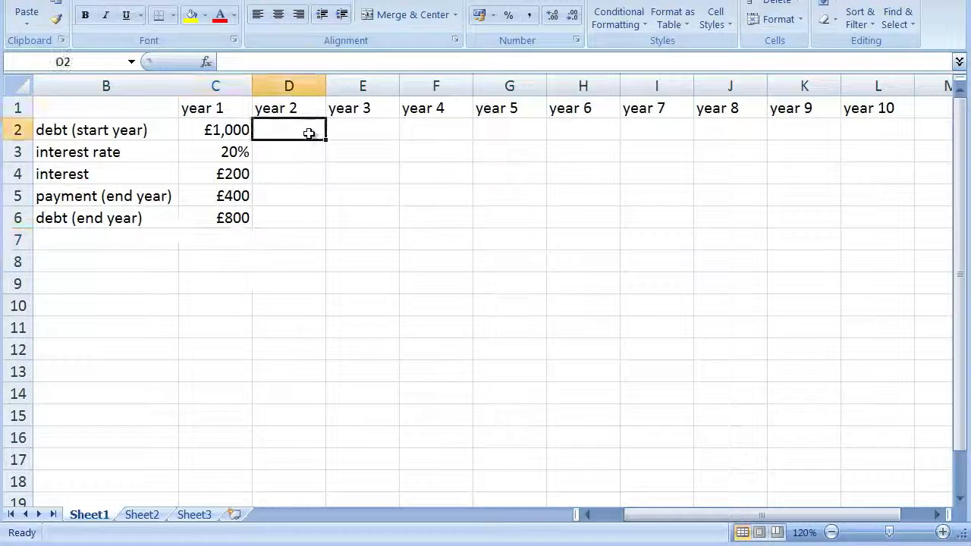
{"action": "type", "text": "="}
{"action": "left_click", "coordinate": [232, 219]}
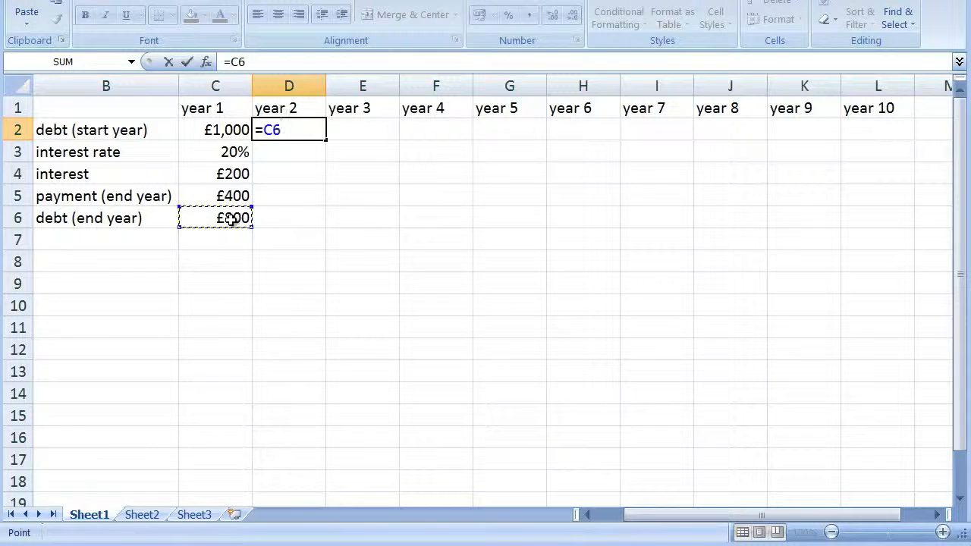
{"action": "key", "text": "Return"}
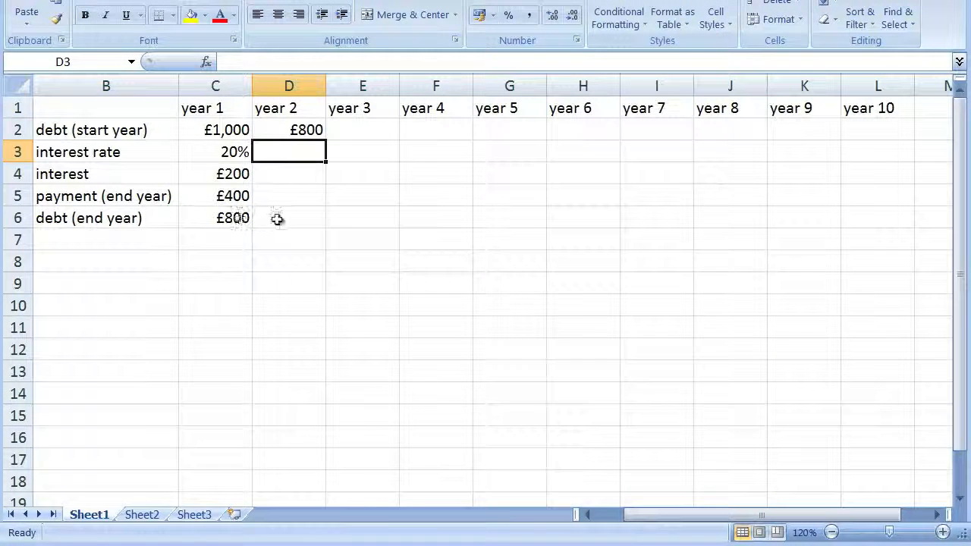
{"action": "type", "text": "="}
{"action": "left_click", "coordinate": [232, 144]}
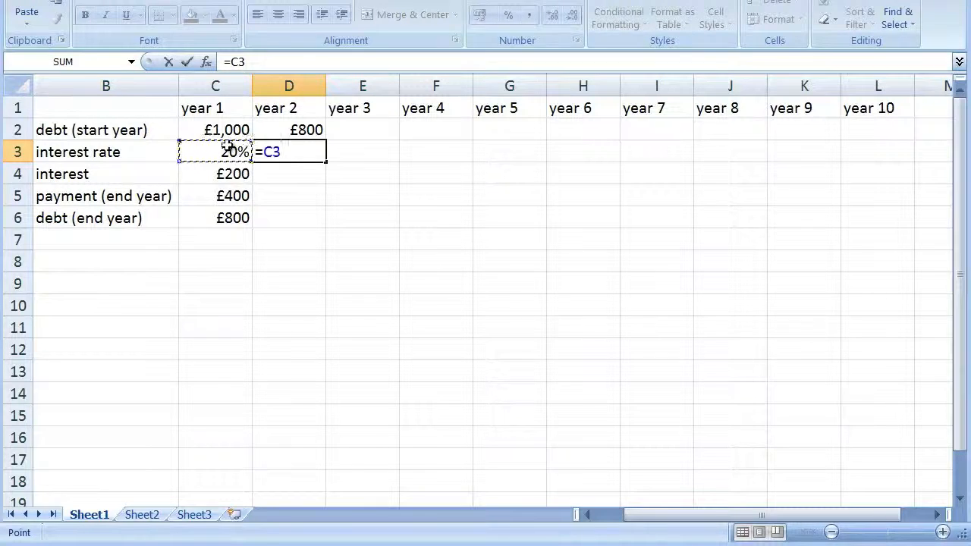
{"action": "key", "text": "Return"}
Step: Link the year 2 payment in D5 to the year 1 payment with =C5
{"action": "left_click", "coordinate": [279, 192]}
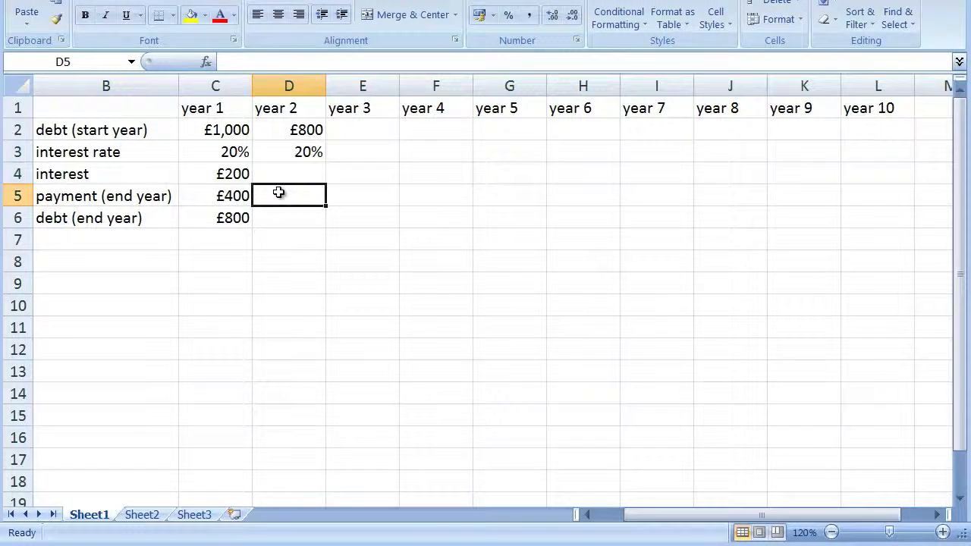
{"action": "type", "text": "="}
{"action": "left_click", "coordinate": [235, 197]}
{"action": "key", "text": "Return"}
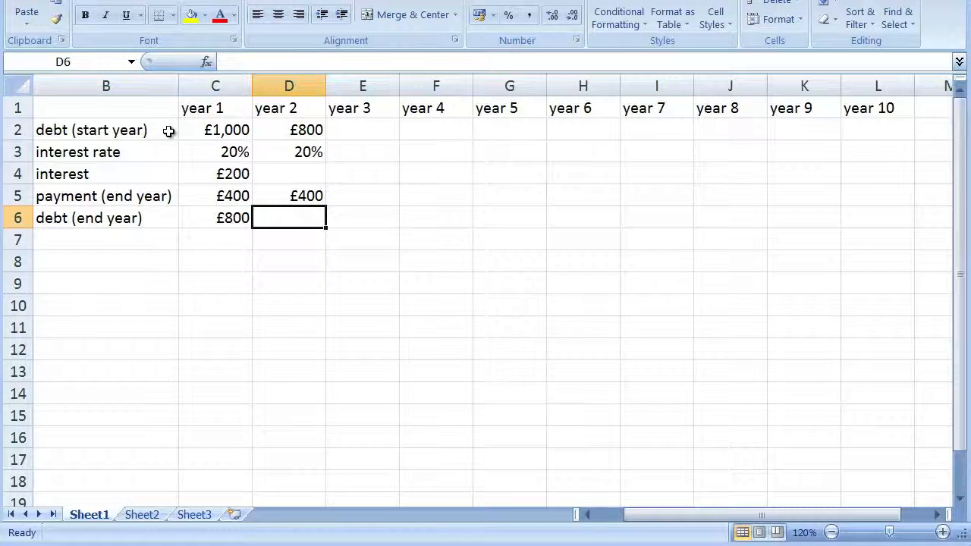
Step: Copy the year 1 interest and debt (end year) formulas from C4 and C6 across to year 2
{"action": "left_click", "coordinate": [228, 174]}
{"action": "left_click_drag", "start_coordinate": [252, 183], "coordinate": [309, 183]}
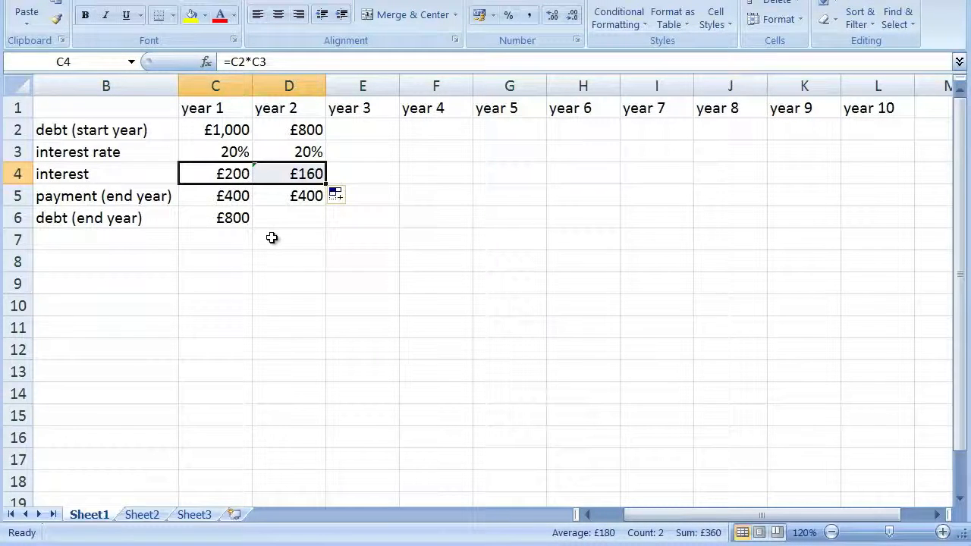
{"action": "left_click", "coordinate": [241, 219]}
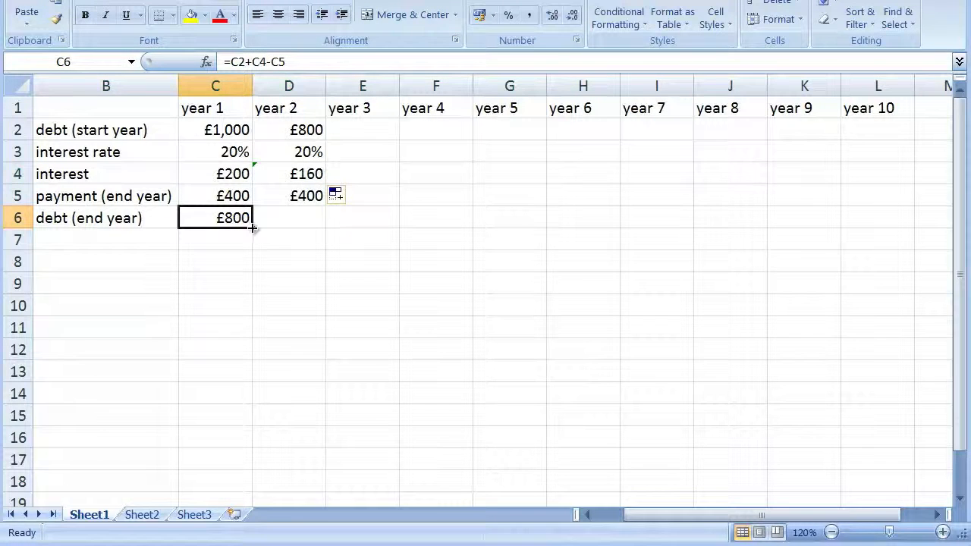
{"action": "left_click_drag", "start_coordinate": [278, 227], "coordinate": [305, 229]}
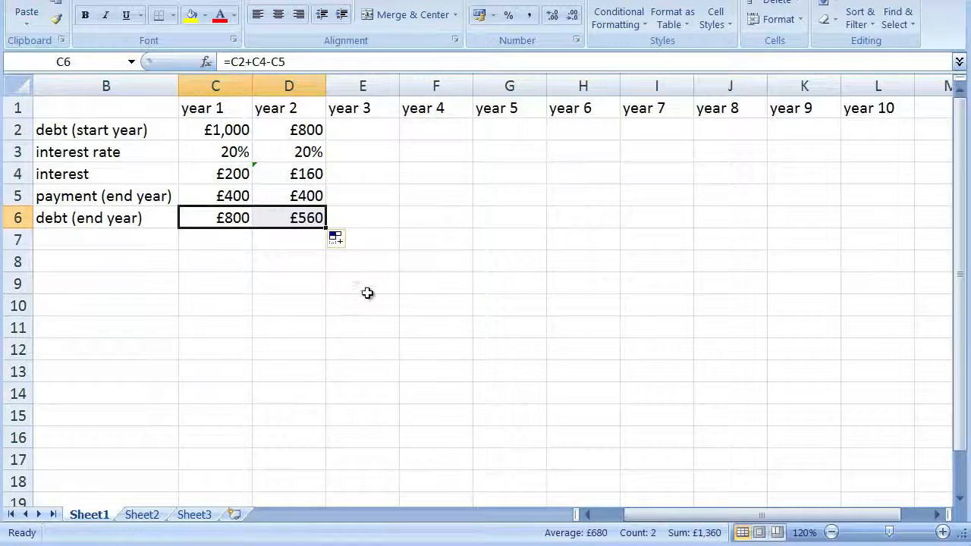
Step: Fill the year 2 formulas in D2:D6 across to year 10 in column L
{"action": "left_click", "coordinate": [294, 327]}
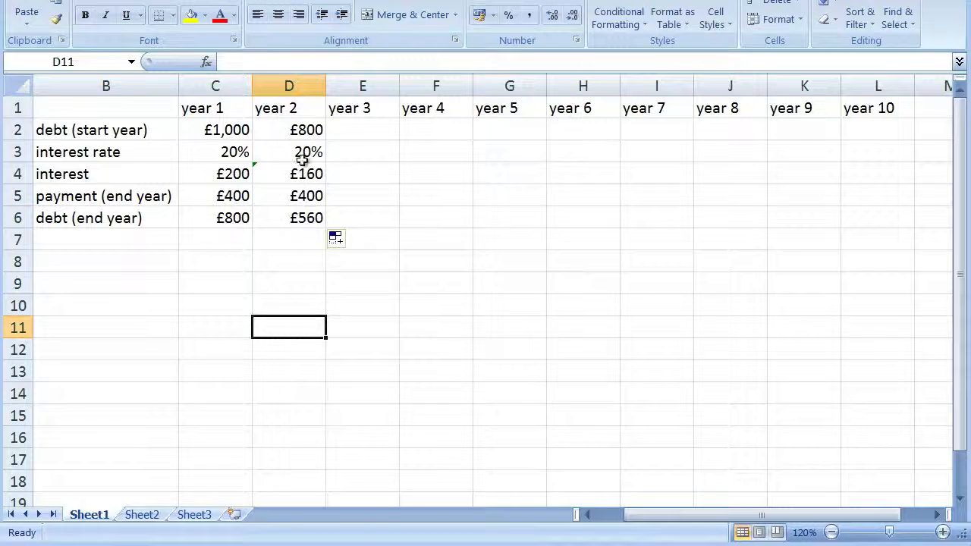
{"action": "left_click_drag", "start_coordinate": [301, 127], "coordinate": [891, 229]}
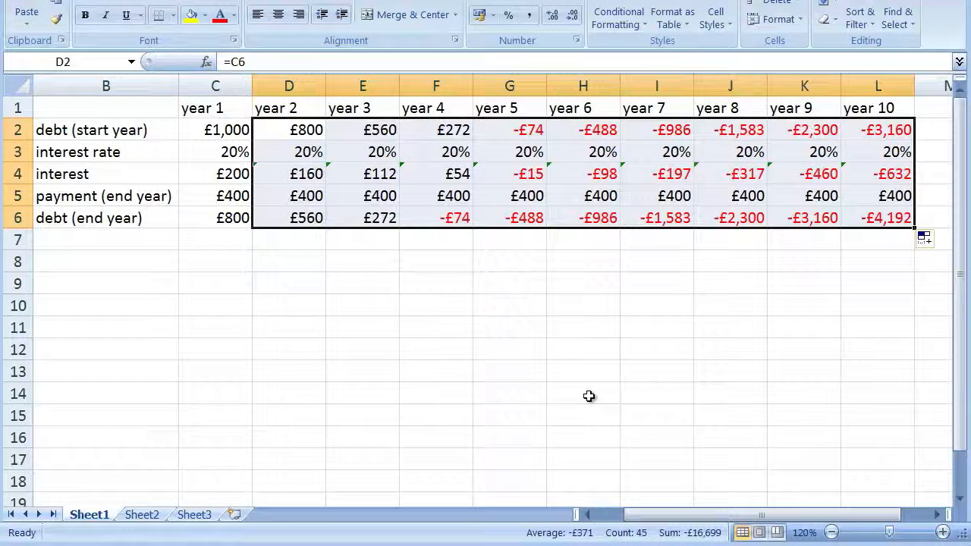
{"action": "left_click", "coordinate": [323, 324]}
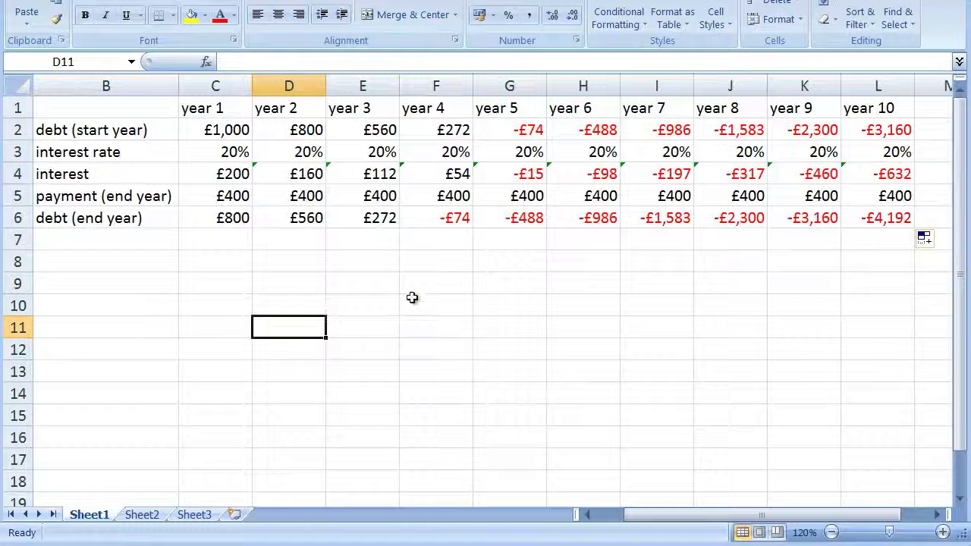
Step: Replace the year 4 payment in F5 with =F2+F4 so it covers that year's starting debt plus interest
{"action": "left_click", "coordinate": [443, 221]}
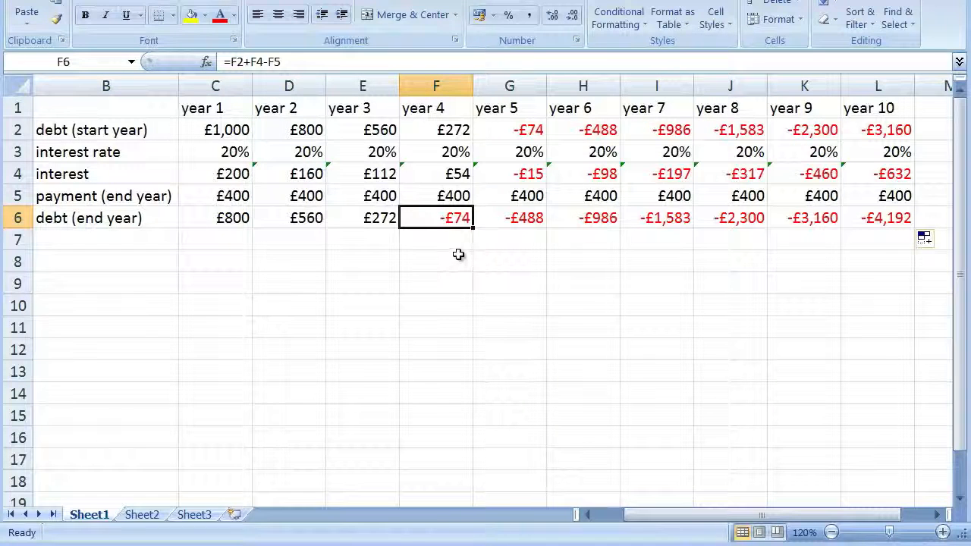
{"action": "left_click", "coordinate": [461, 199]}
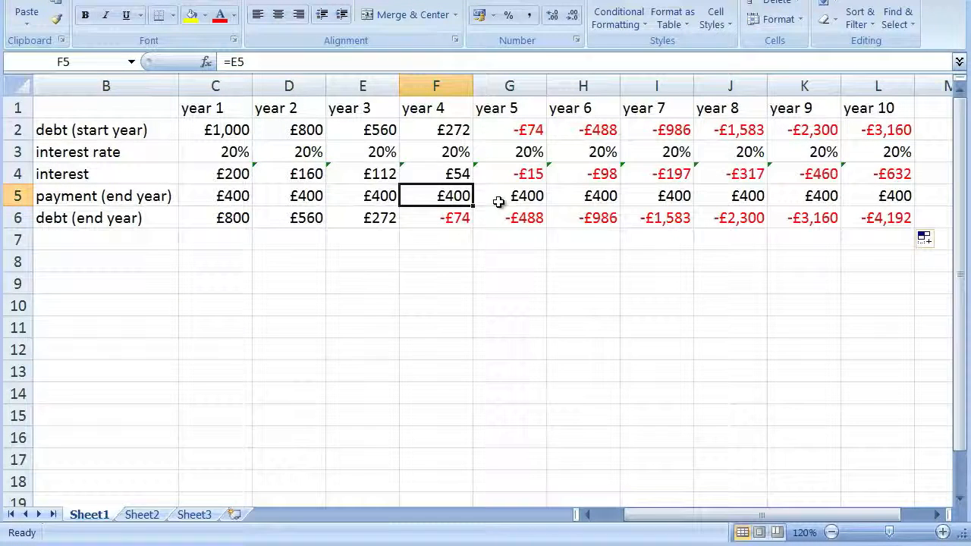
{"action": "type", "text": "="}
{"action": "left_click", "coordinate": [459, 132]}
{"action": "type", "text": "+"}
{"action": "left_click", "coordinate": [463, 173]}
{"action": "key", "text": "Return"}
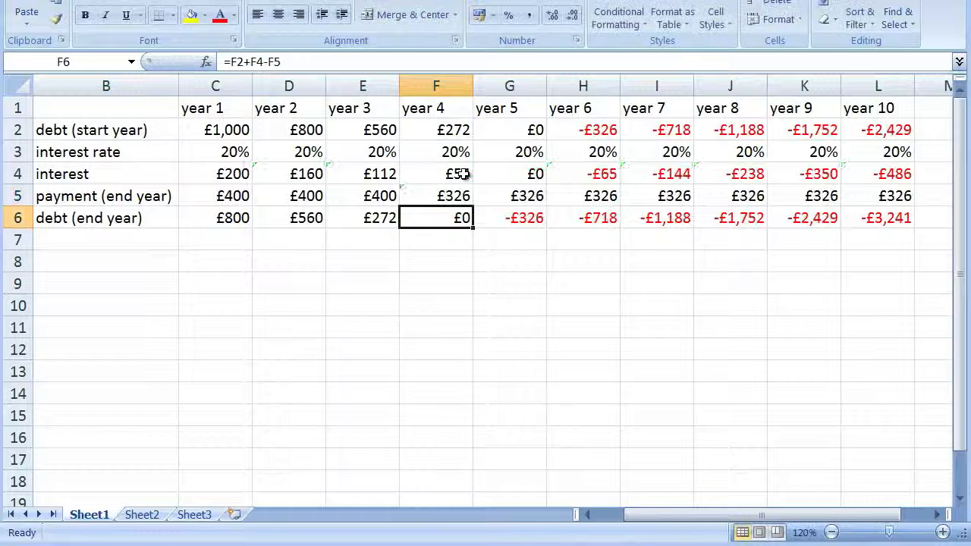